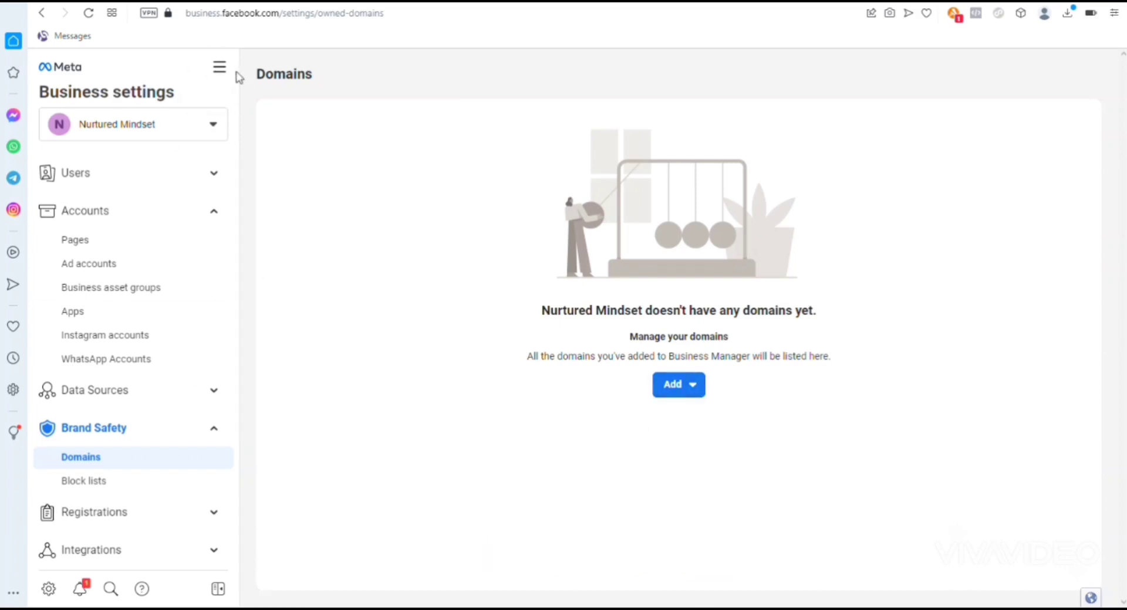
# Open the All tools list, then close it to return to the empty Domains page
pyautogui.click(218, 69)
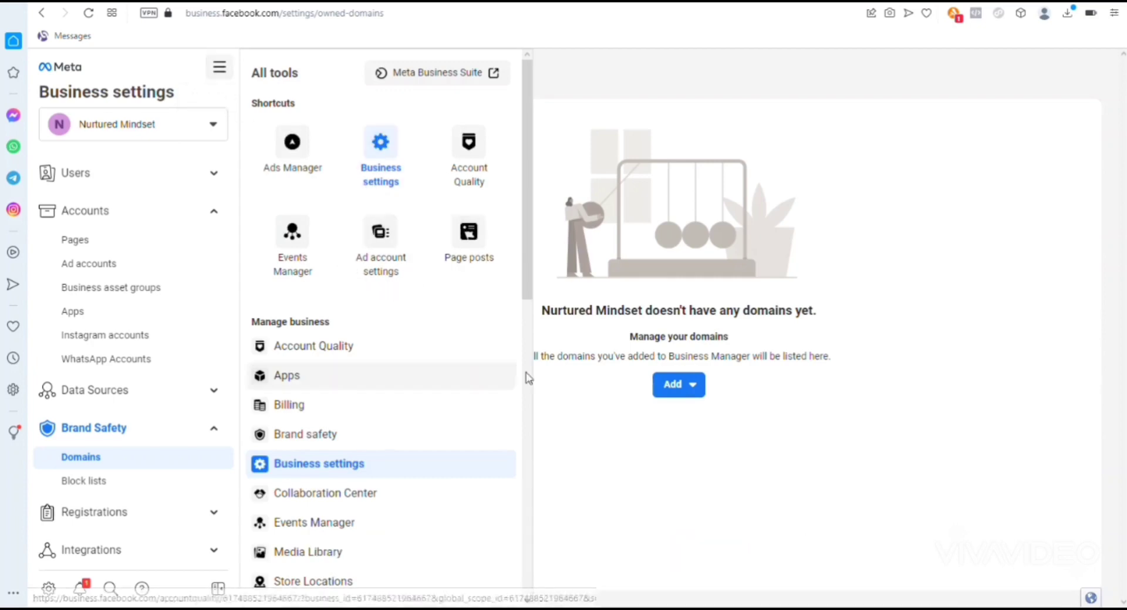
pyautogui.click(578, 354)
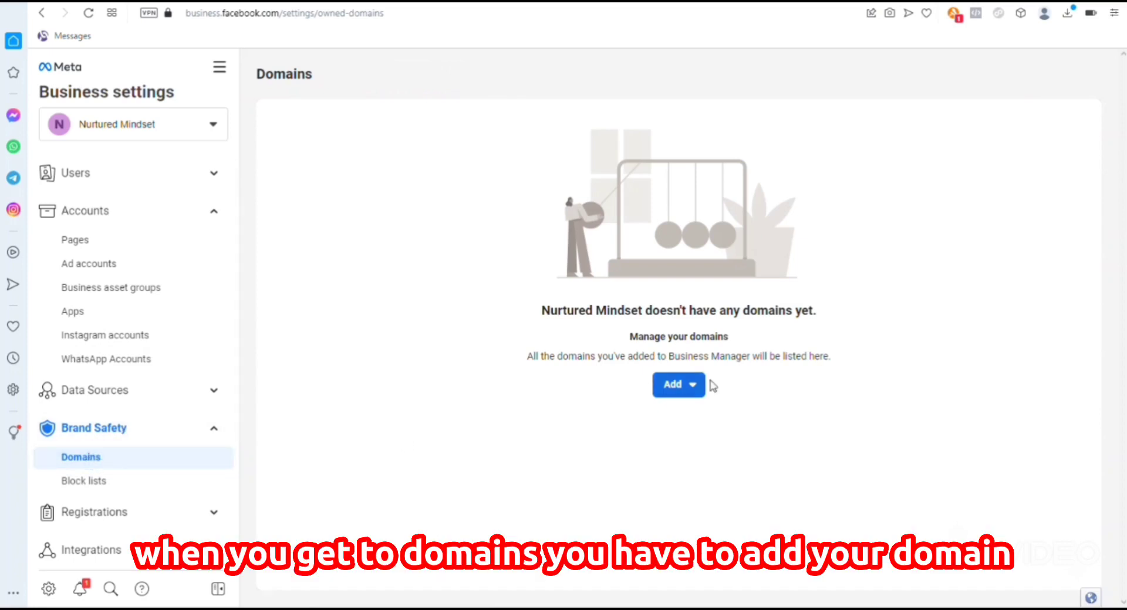
# Create the new domain qckinetixmidland.com and select its meta-tag verification code
pyautogui.click(675, 390)
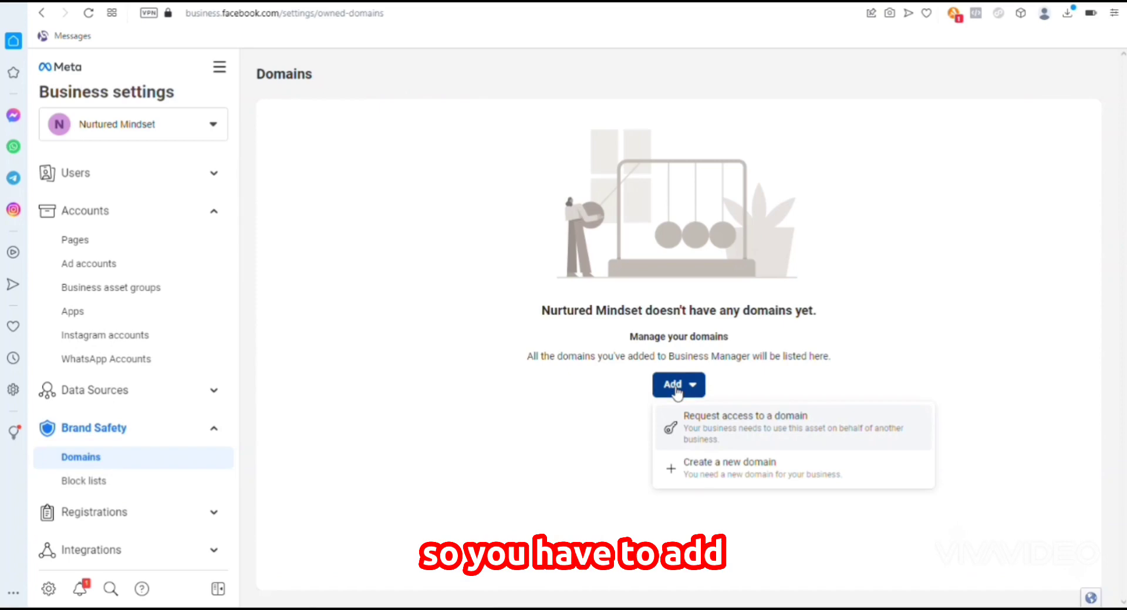
pyautogui.click(699, 469)
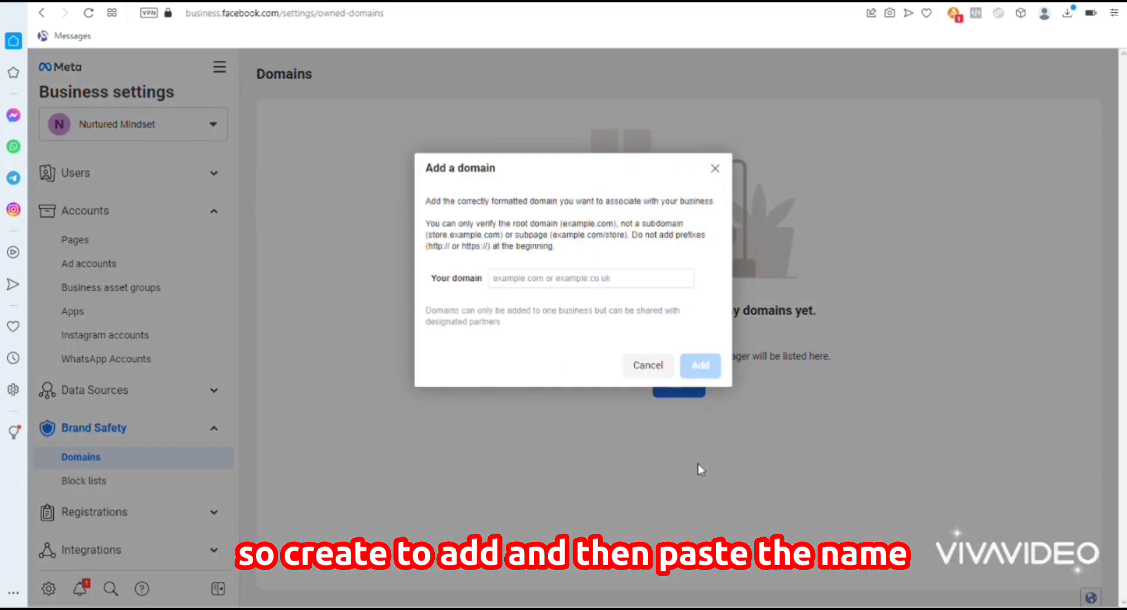
pyautogui.click(554, 280)
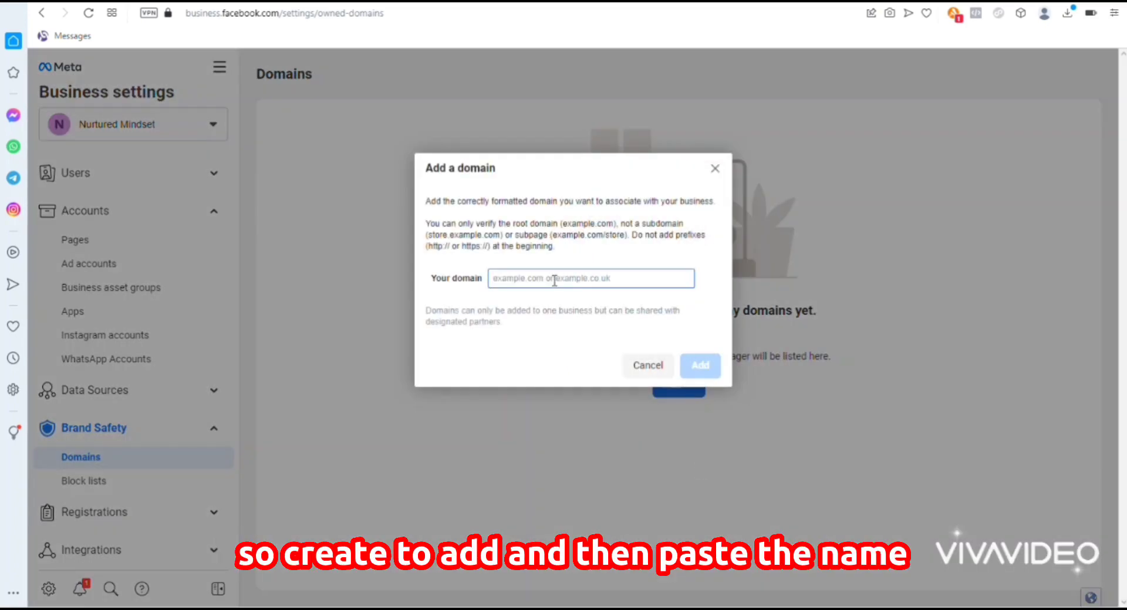
pyautogui.write('qckinetixmidland.com')
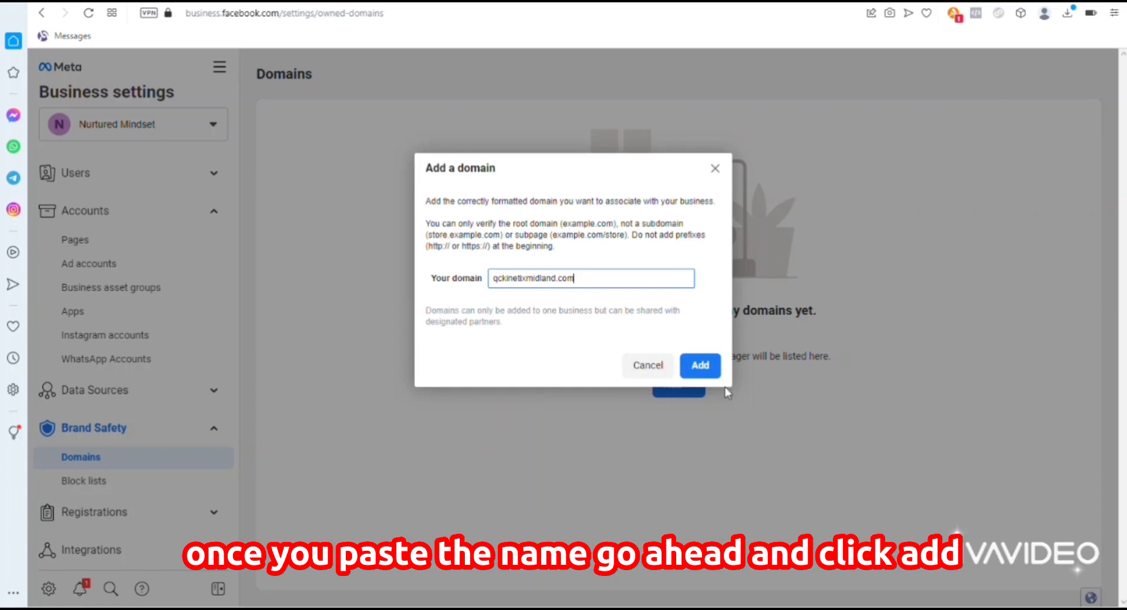
pyautogui.click(699, 366)
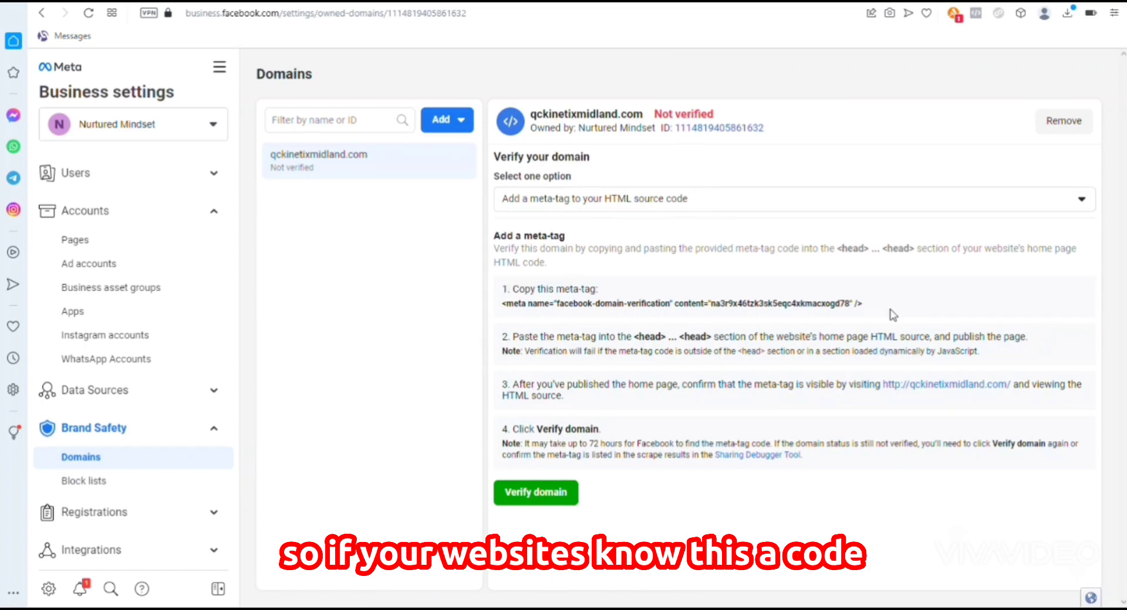
pyautogui.moveTo(882, 313); pyautogui.dragTo(500, 314)
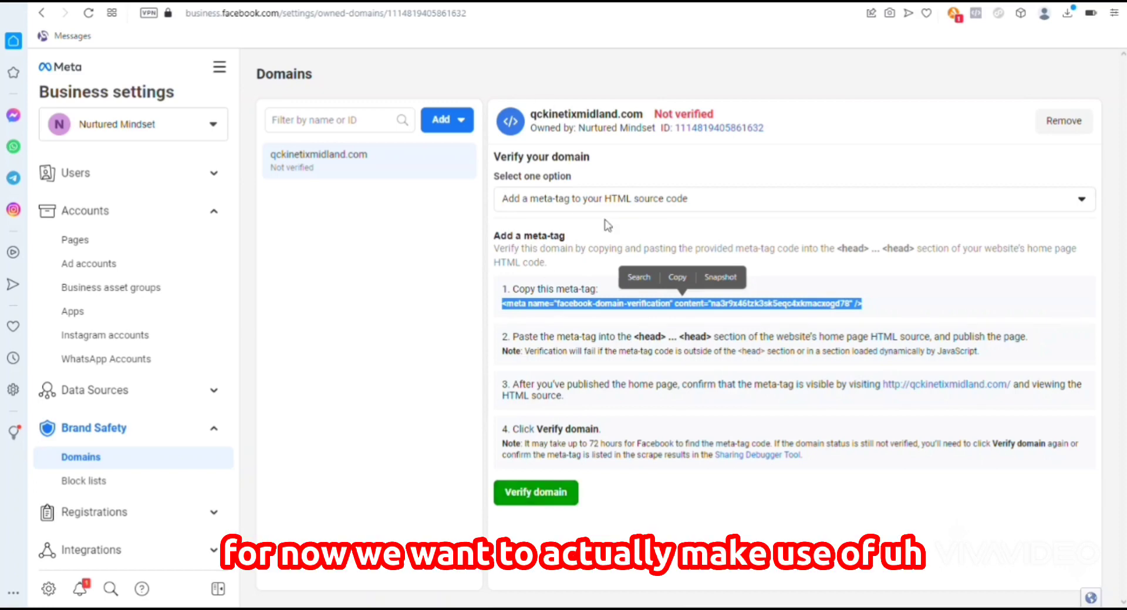
# Choose 'Update the DNS TXT record with your domain registrar' as the verification method
pyautogui.click(635, 209)
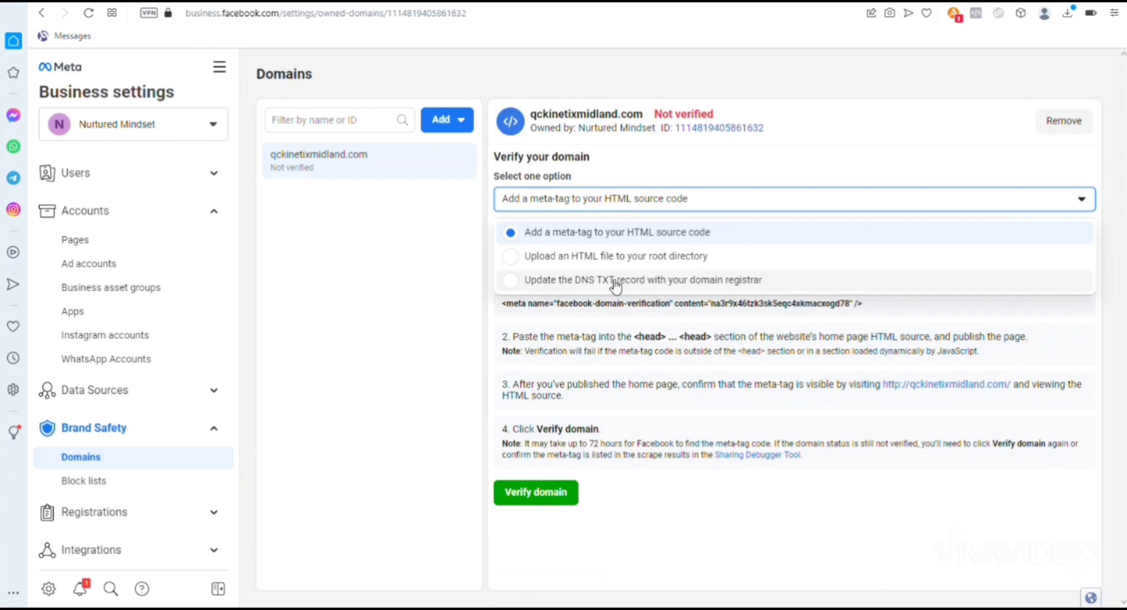
pyautogui.click(518, 283)
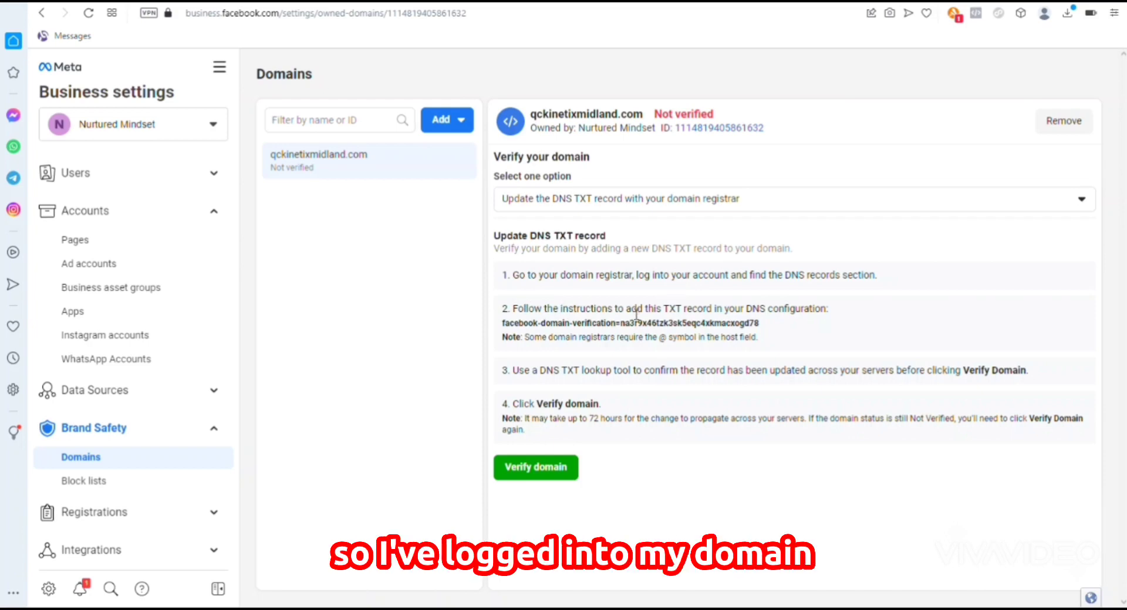
pyautogui.moveTo(564, 581)
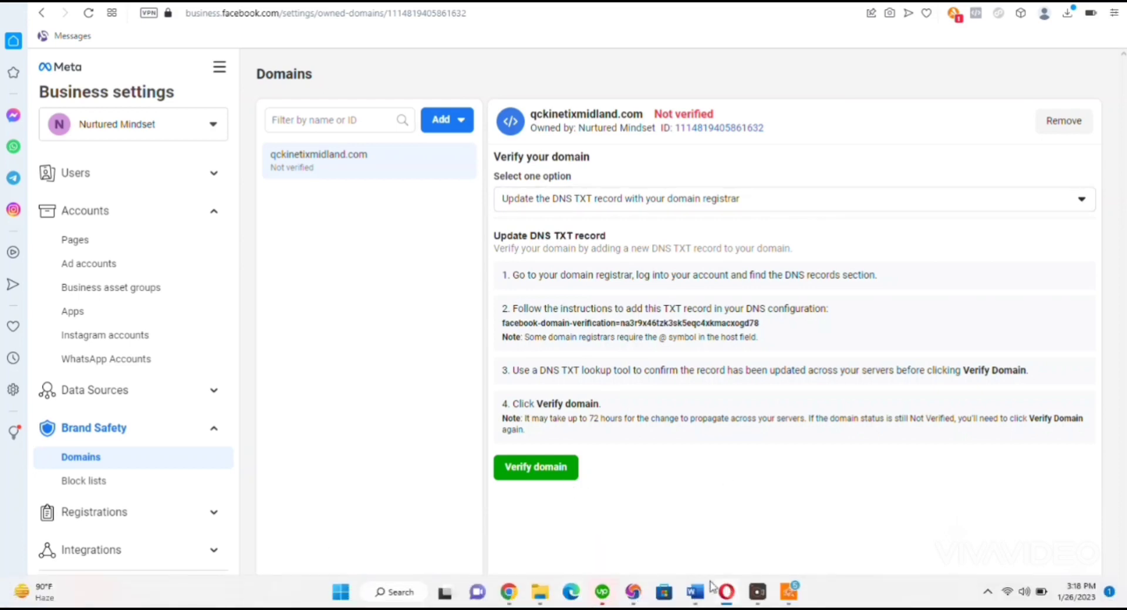
# In GoDaddy, reach the Domain Portfolio through the Domains quick link and open qckinetixmidland.com
pyautogui.click(513, 596)
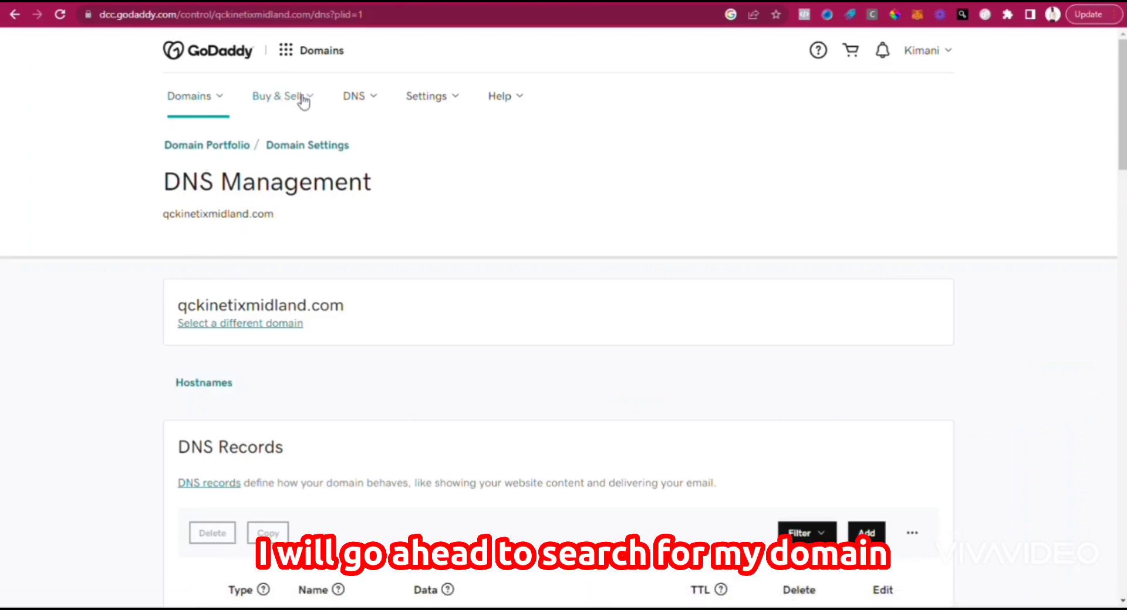
pyautogui.click(322, 53)
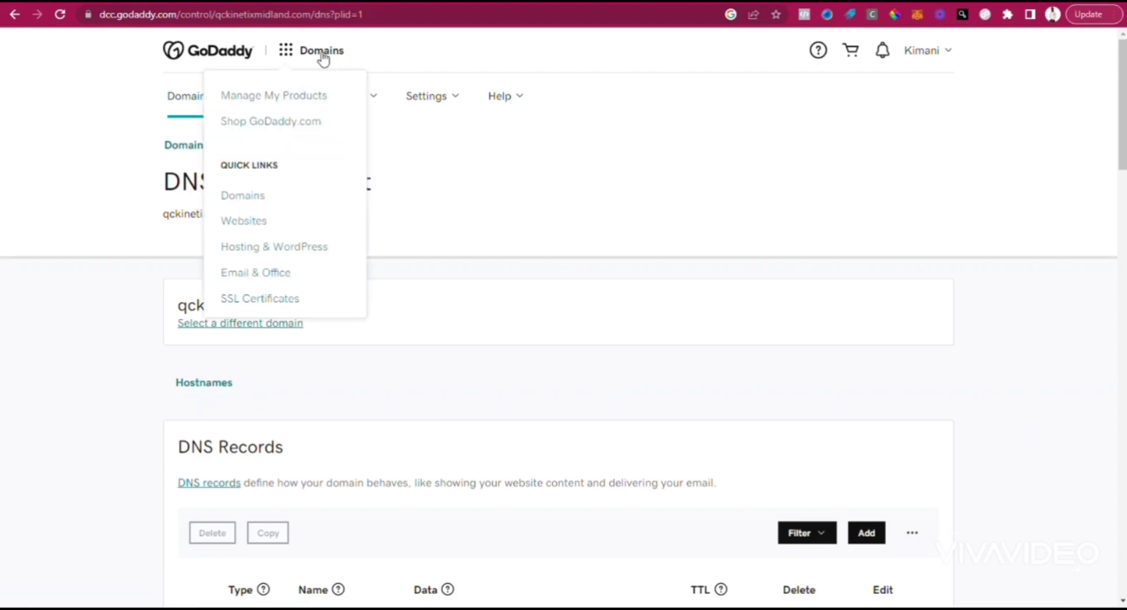
pyautogui.click(247, 203)
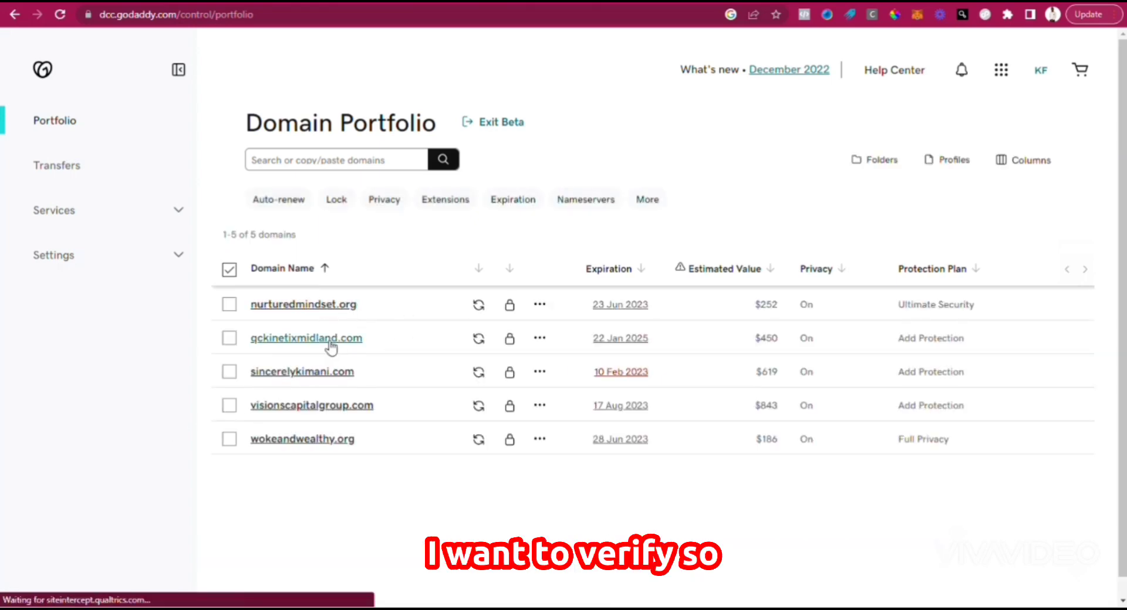
pyautogui.click(329, 344)
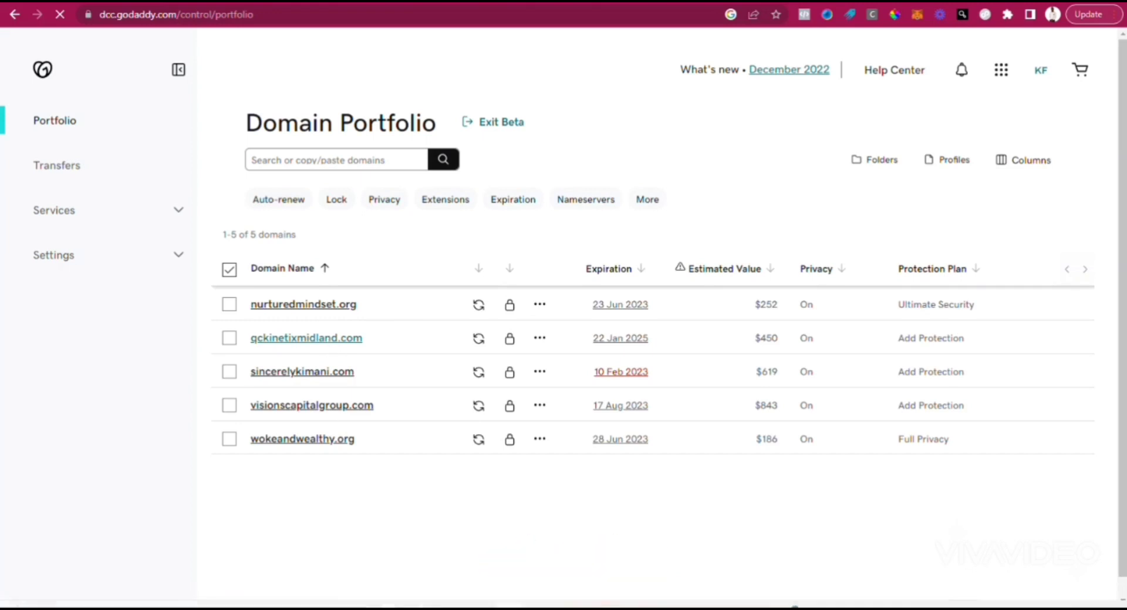
pyautogui.moveTo(516, 594)
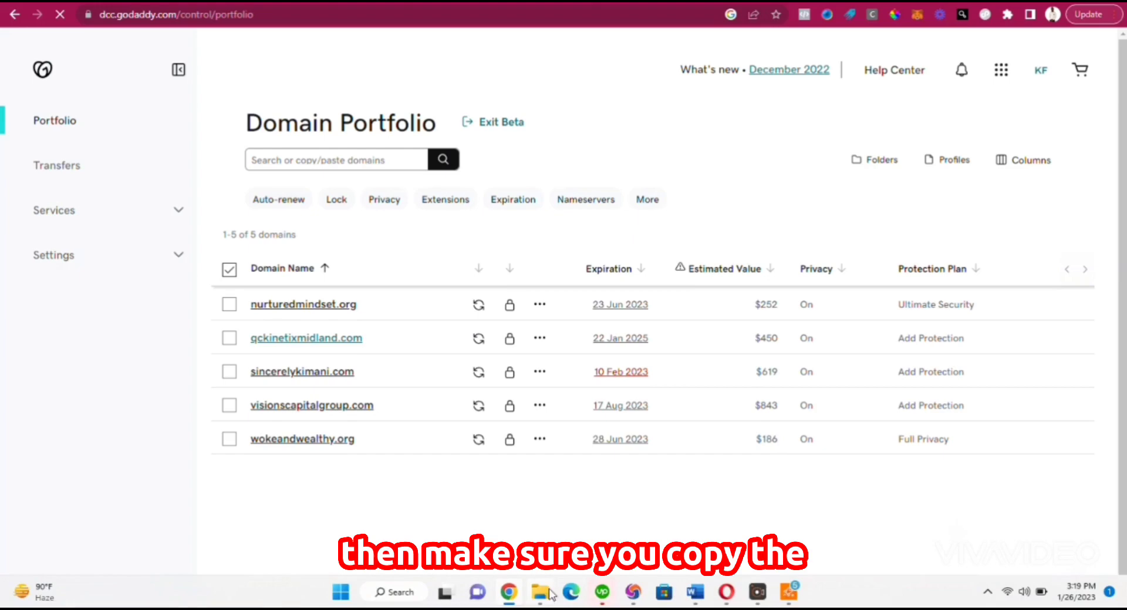
# Copy Meta's facebook-domain-verification TXT value and return to GoDaddy's qckinetixmidland.com settings
pyautogui.click(727, 592)
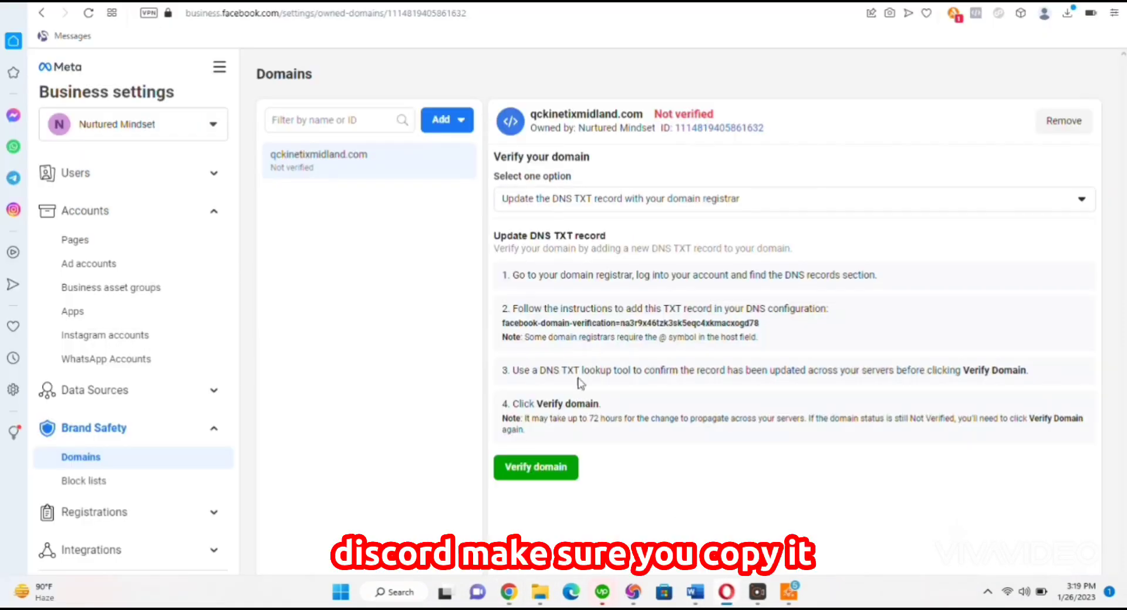
pyautogui.click(610, 332)
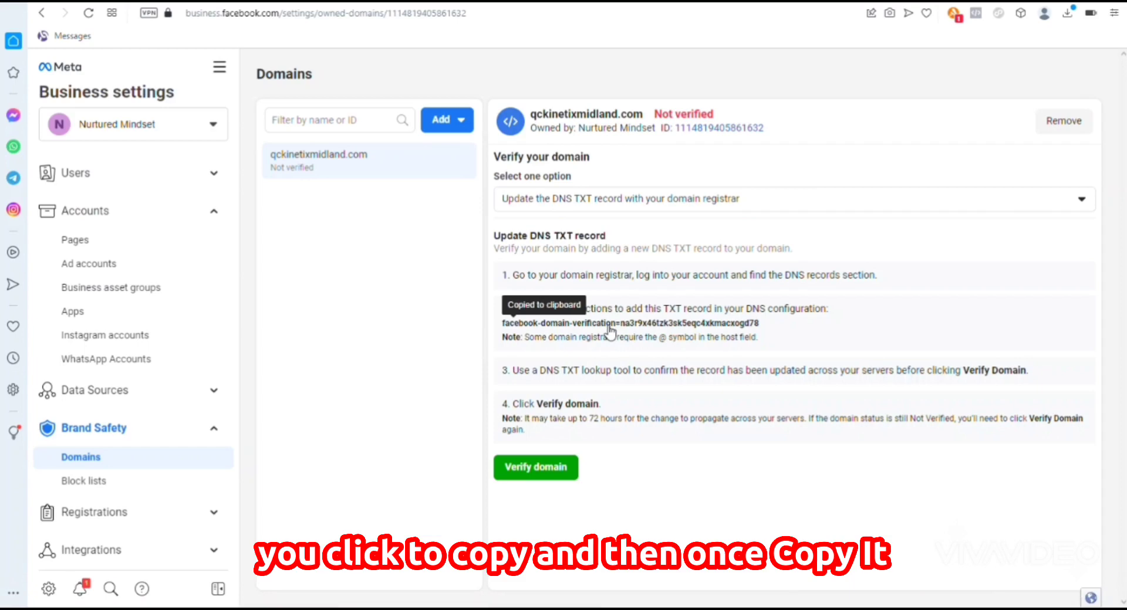
pyautogui.moveTo(516, 604)
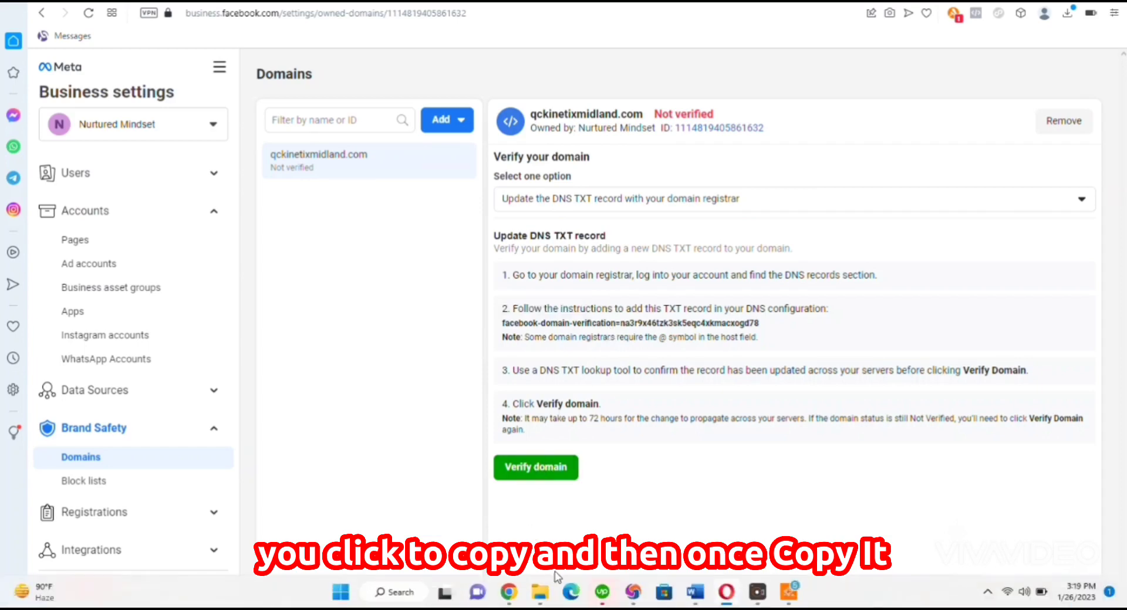
pyautogui.click(510, 599)
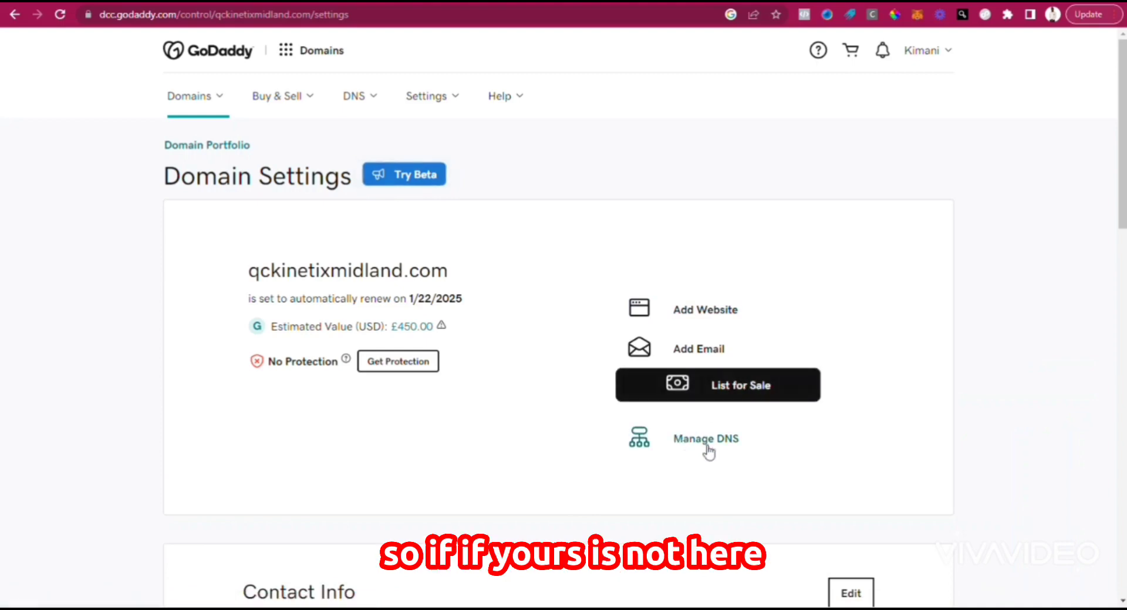
# Open Manage DNS for qckinetixmidland.com and scroll to its existing A, NS and CNAME records
pyautogui.scroll(-5, 563, 305)
pyautogui.scroll(3, 563, 305)
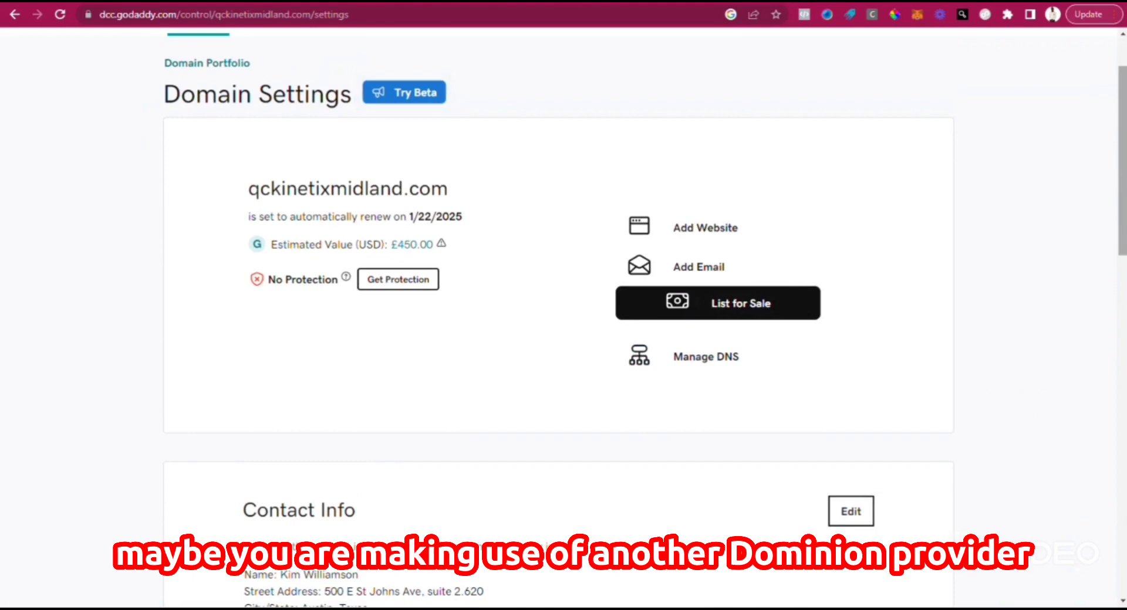
pyautogui.scroll(-10, 1098, 386)
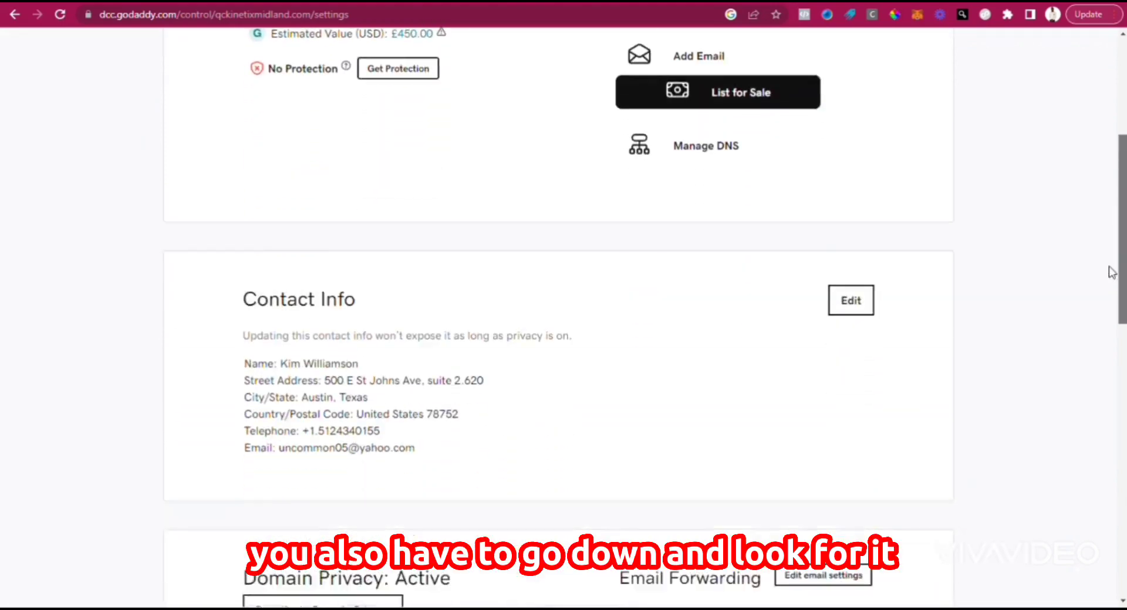
pyautogui.scroll(-6, 1092, 411)
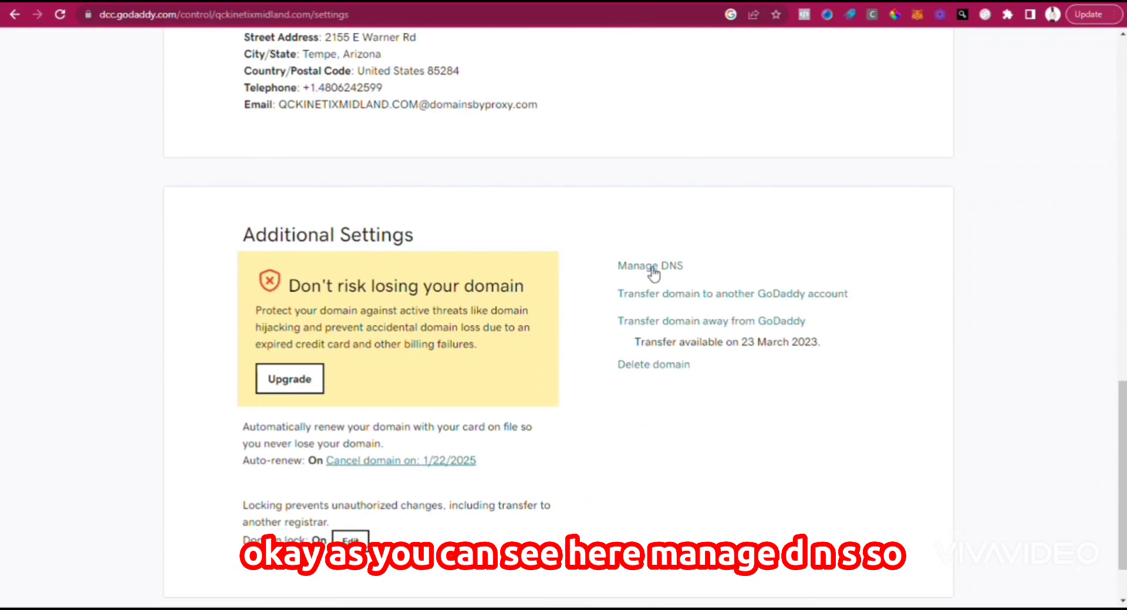
pyautogui.moveTo(1122, 433); pyautogui.dragTo(1124, 95)
pyautogui.scroll(-2, 966, 141)
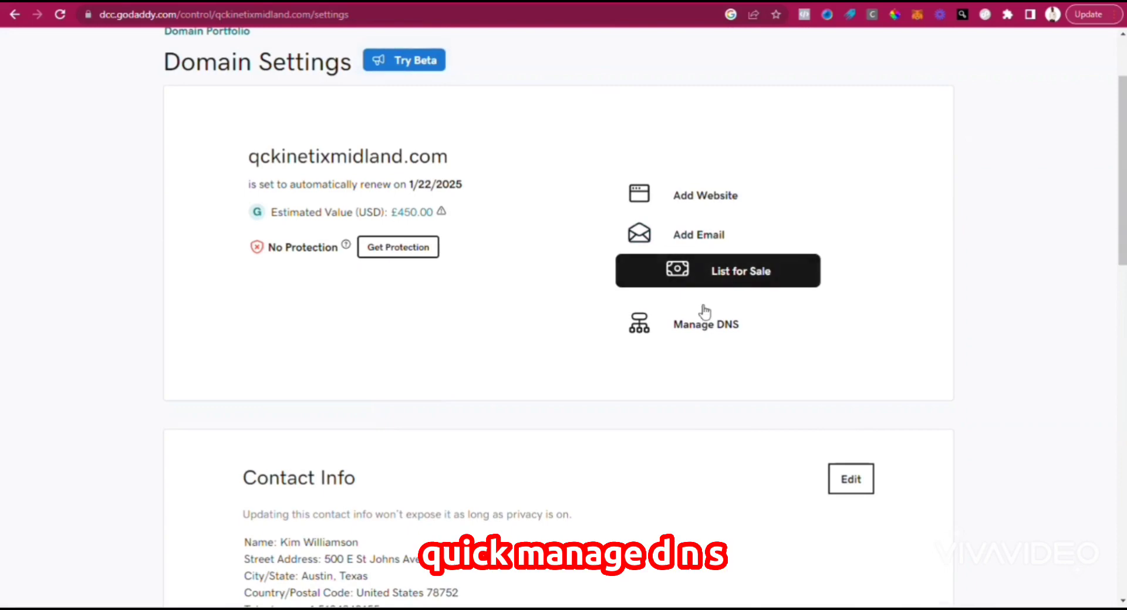
pyautogui.click(702, 337)
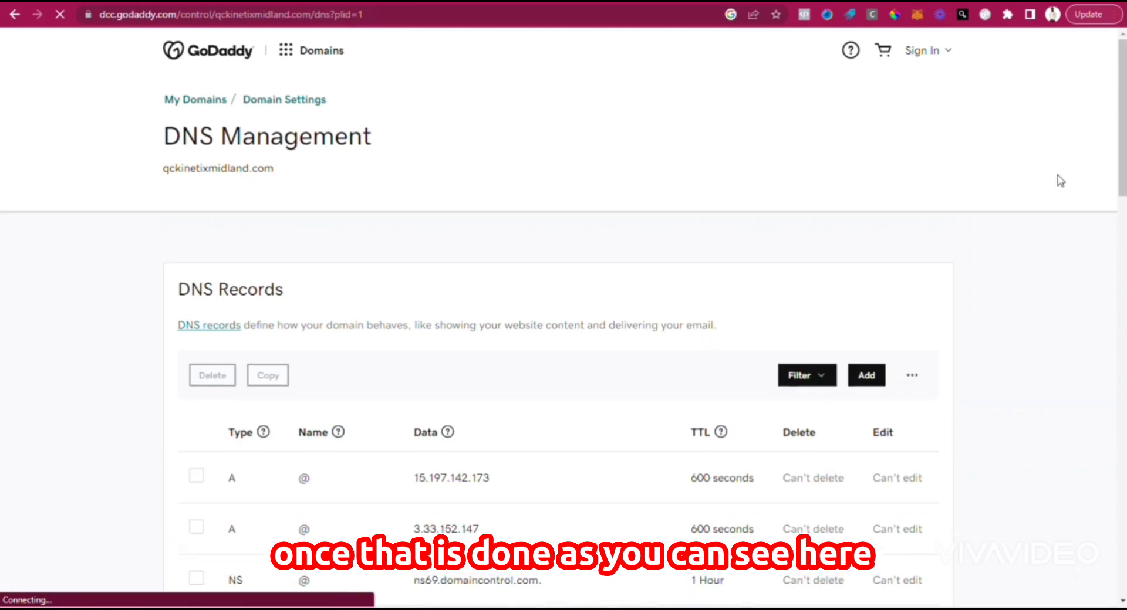
pyautogui.moveTo(1118, 131); pyautogui.dragTo(1111, 195)
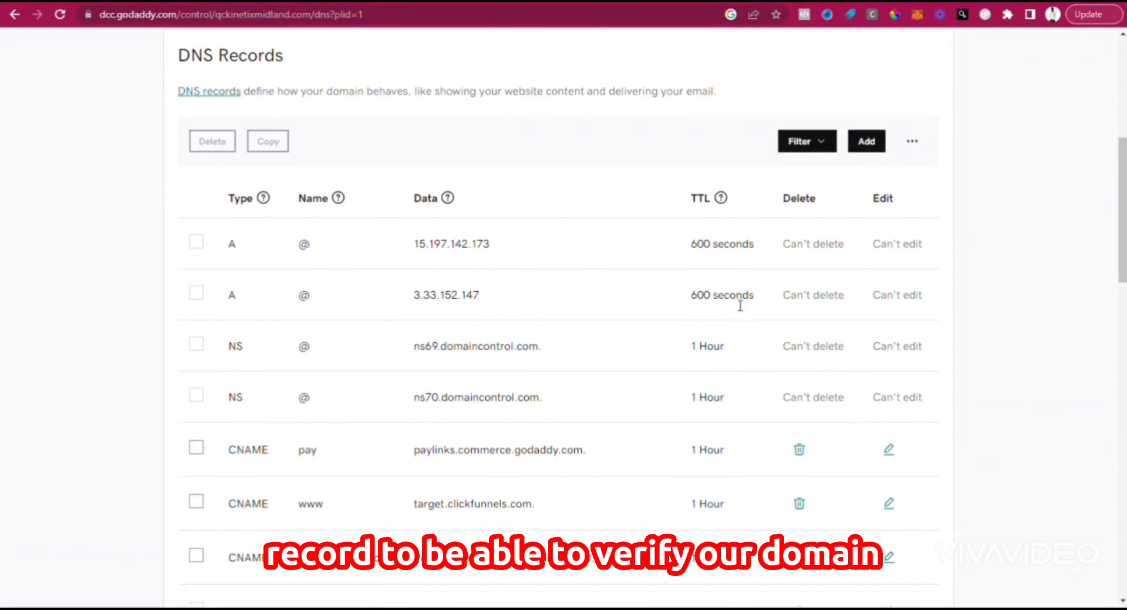
# Start a new DNS record of type TXT, checking the record Meta requires
pyautogui.click(863, 145)
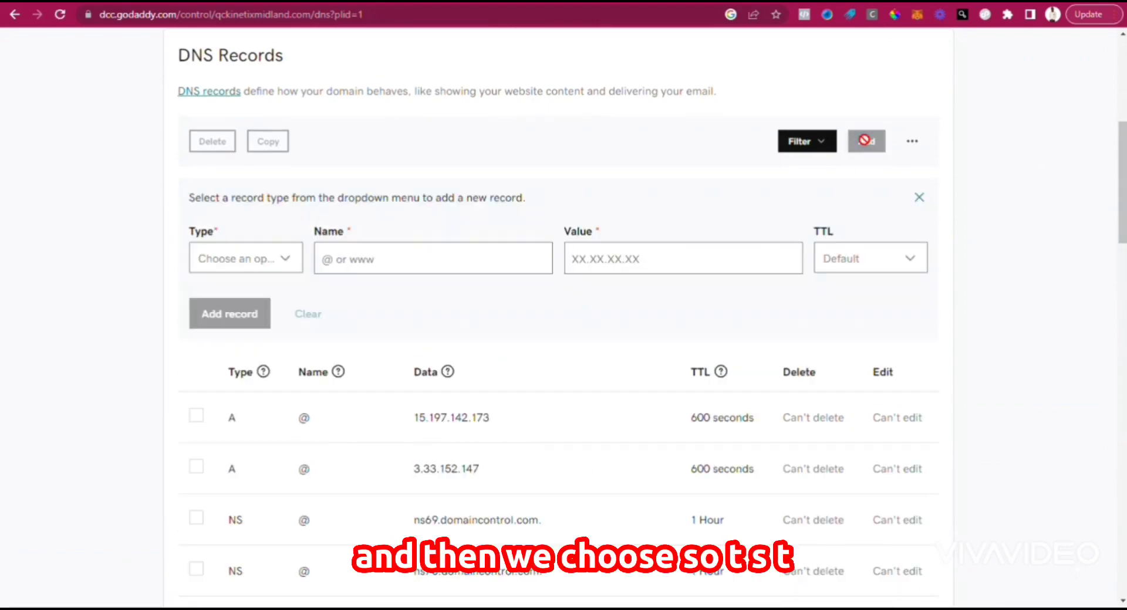
pyautogui.click(278, 255)
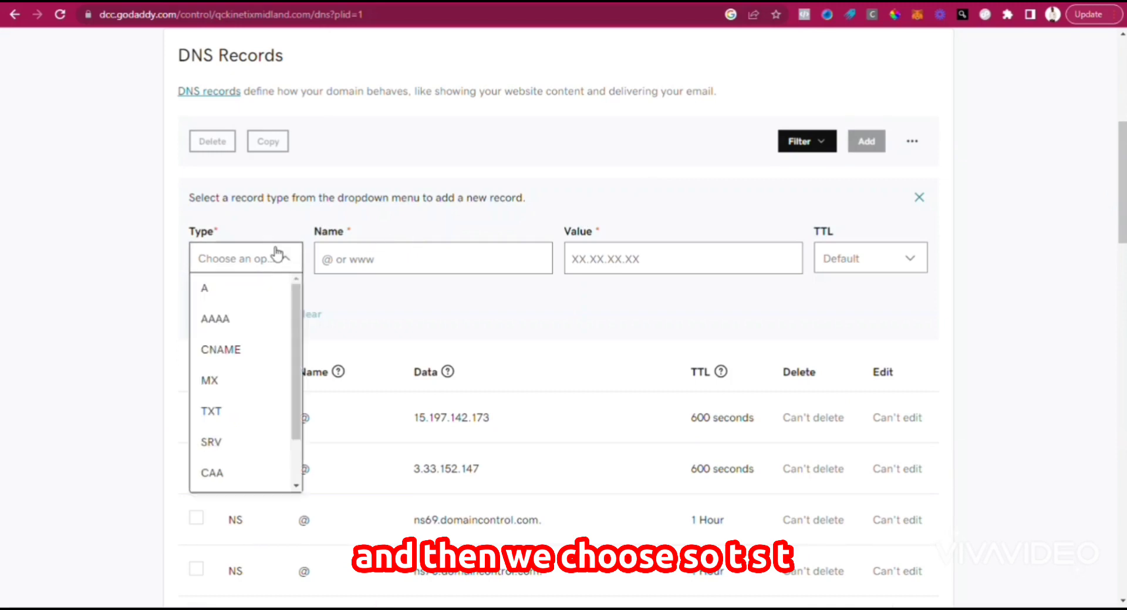
pyautogui.click(233, 411)
pyautogui.moveTo(411, 604)
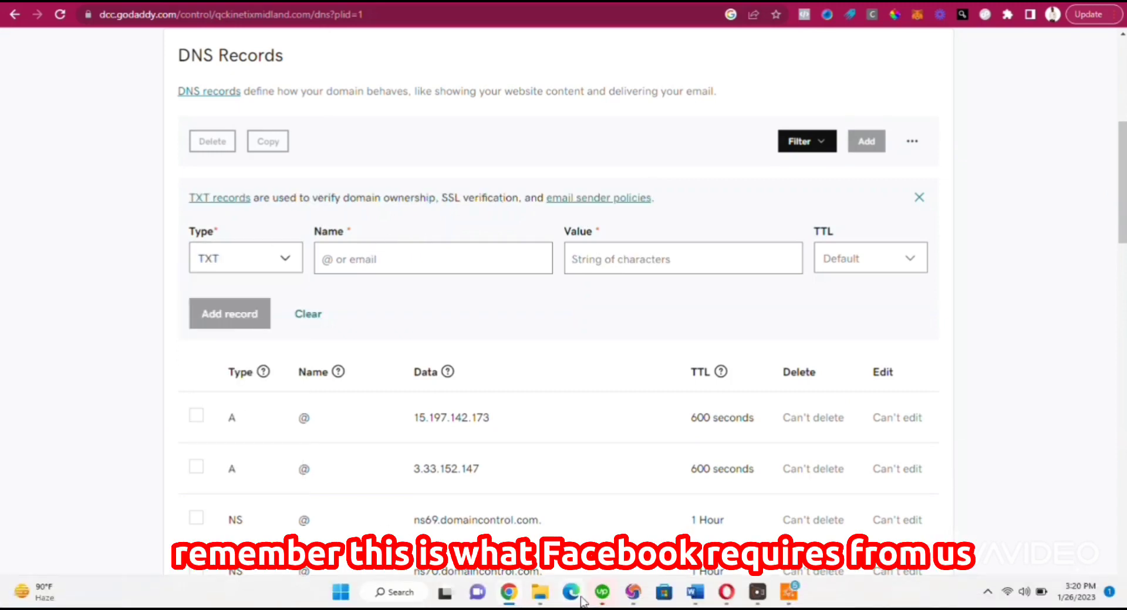
pyautogui.click(726, 593)
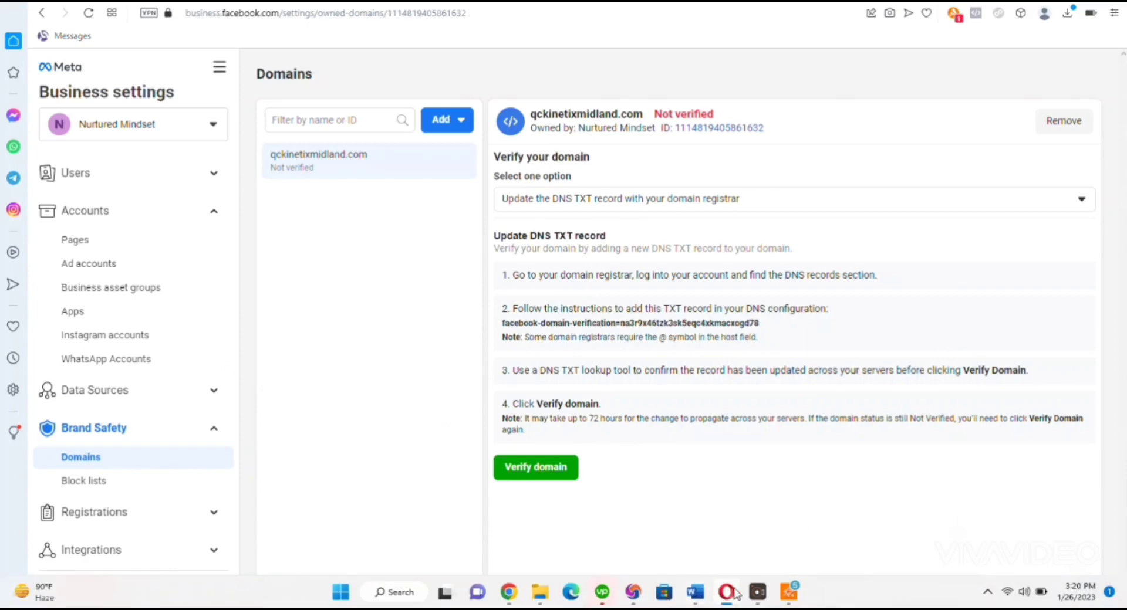
pyautogui.click(727, 594)
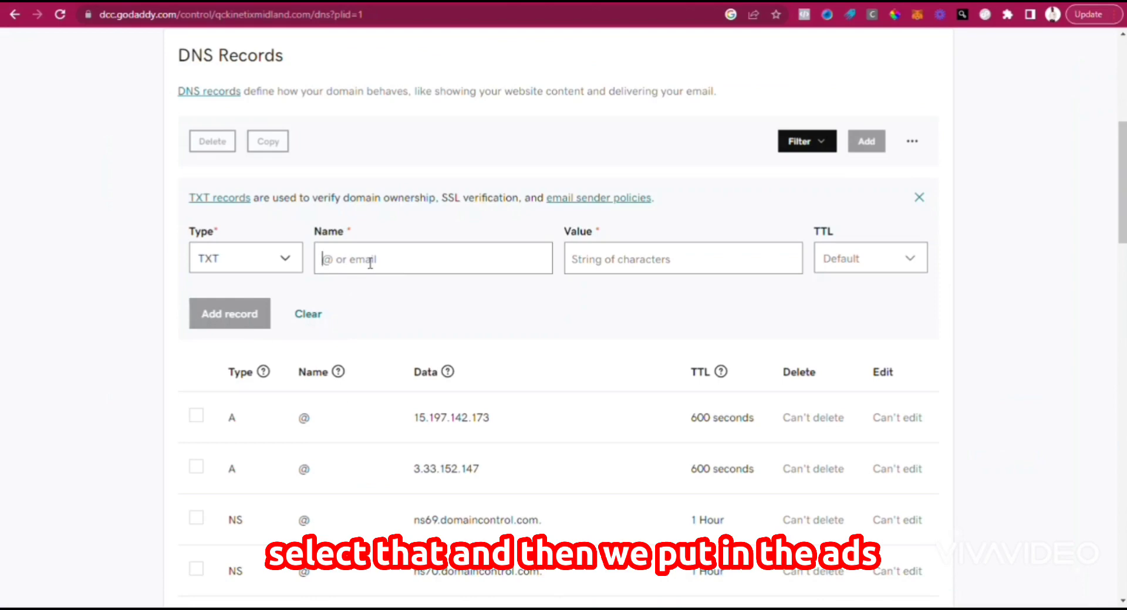
# Fill the TXT record with name @, the pasted Facebook verification value and 1 Hour TTL
pyautogui.write('@')
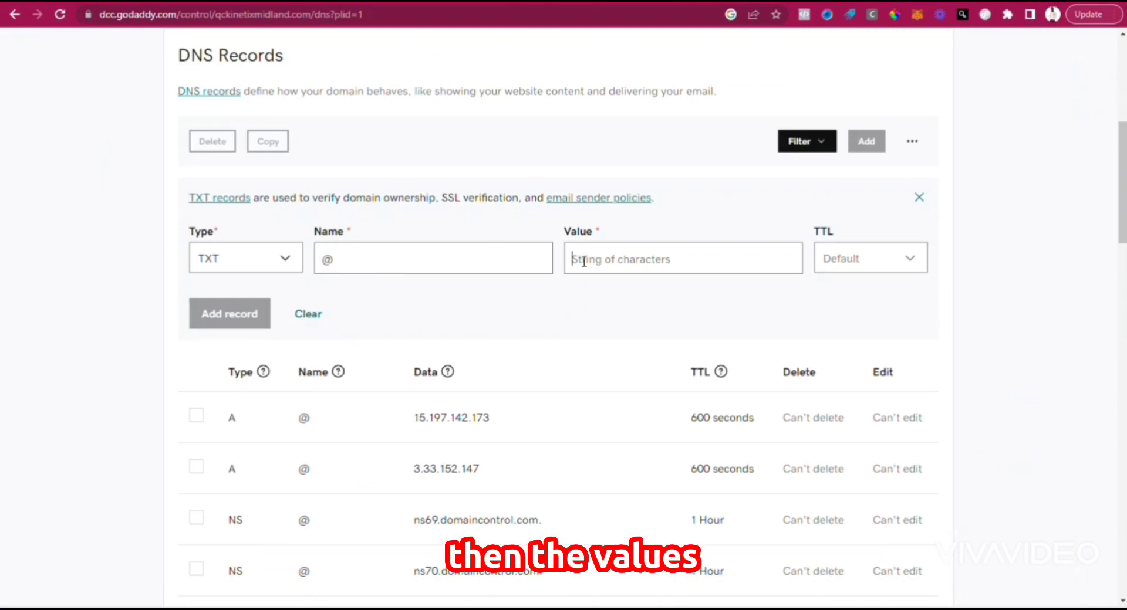
pyautogui.click(612, 270)
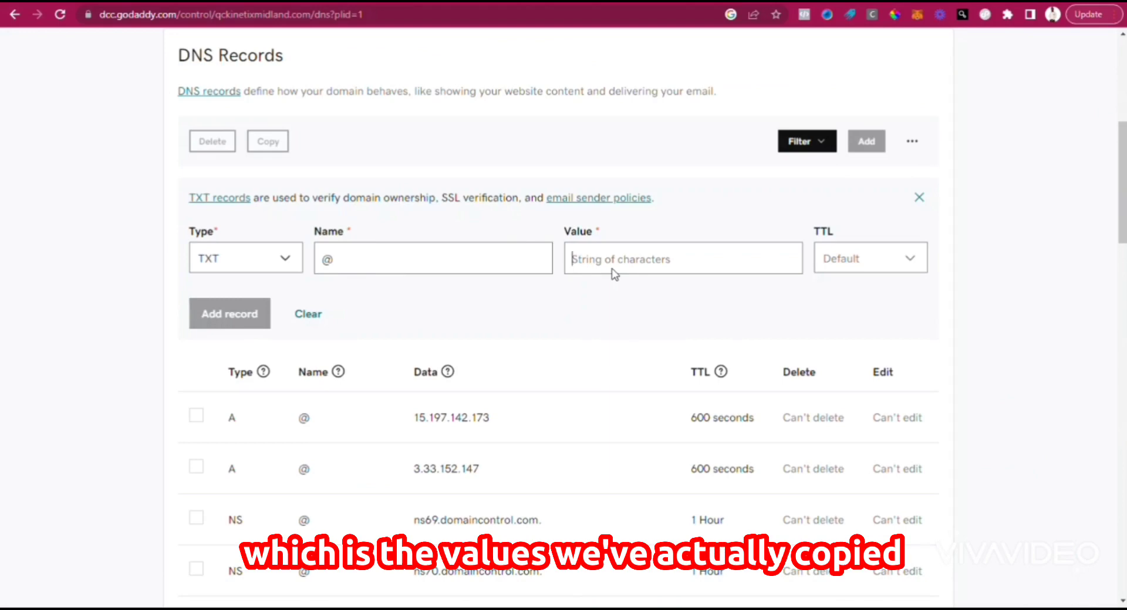
pyautogui.hotkey('ctrl', 'v')
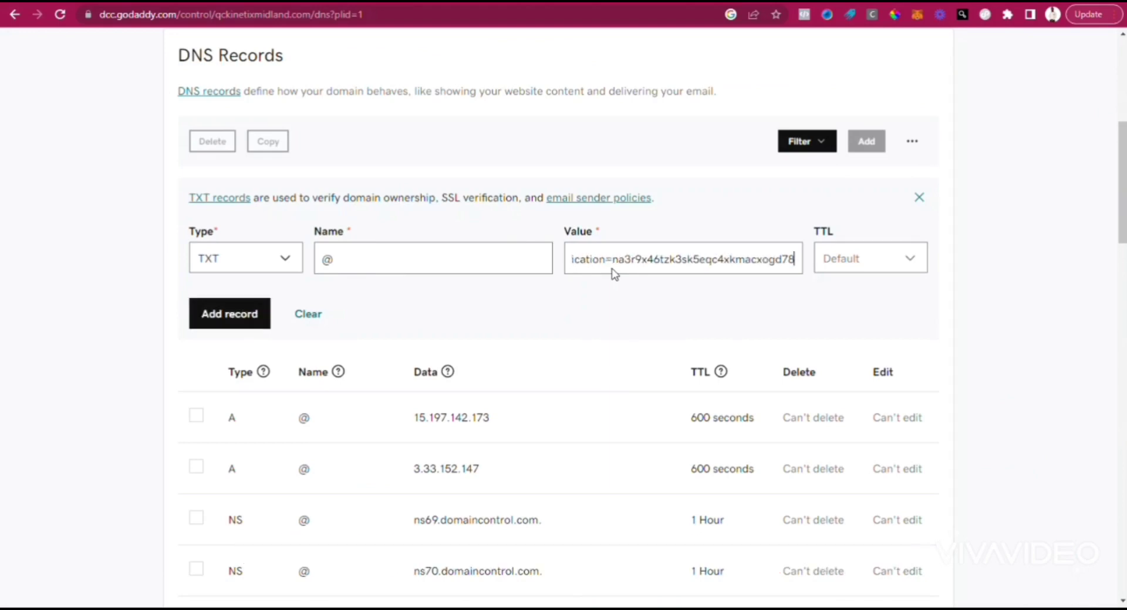
pyautogui.click(849, 256)
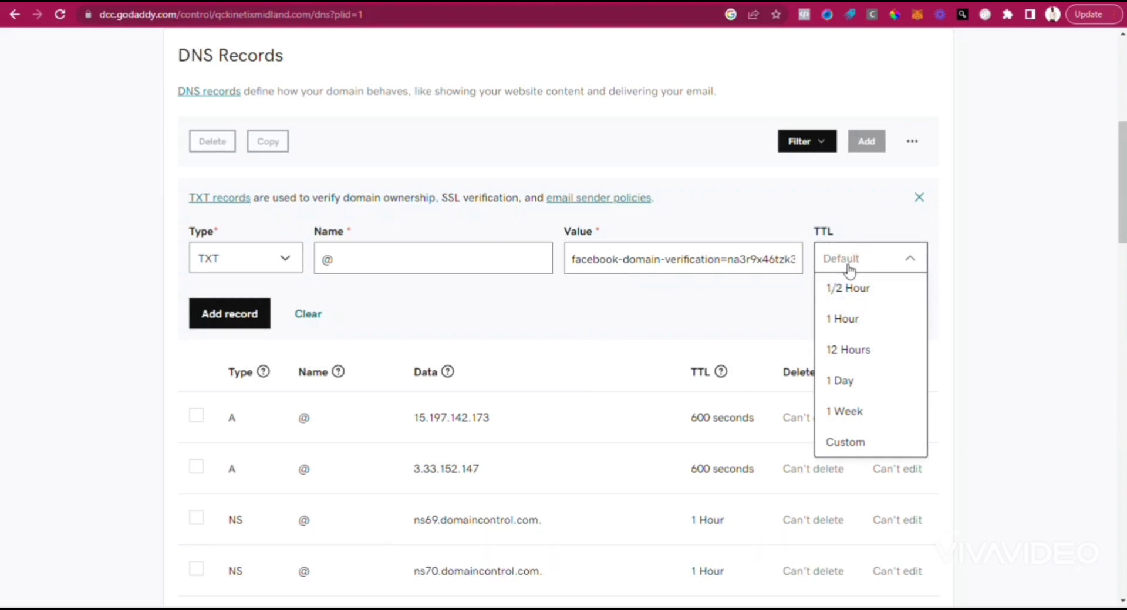
pyautogui.click(833, 321)
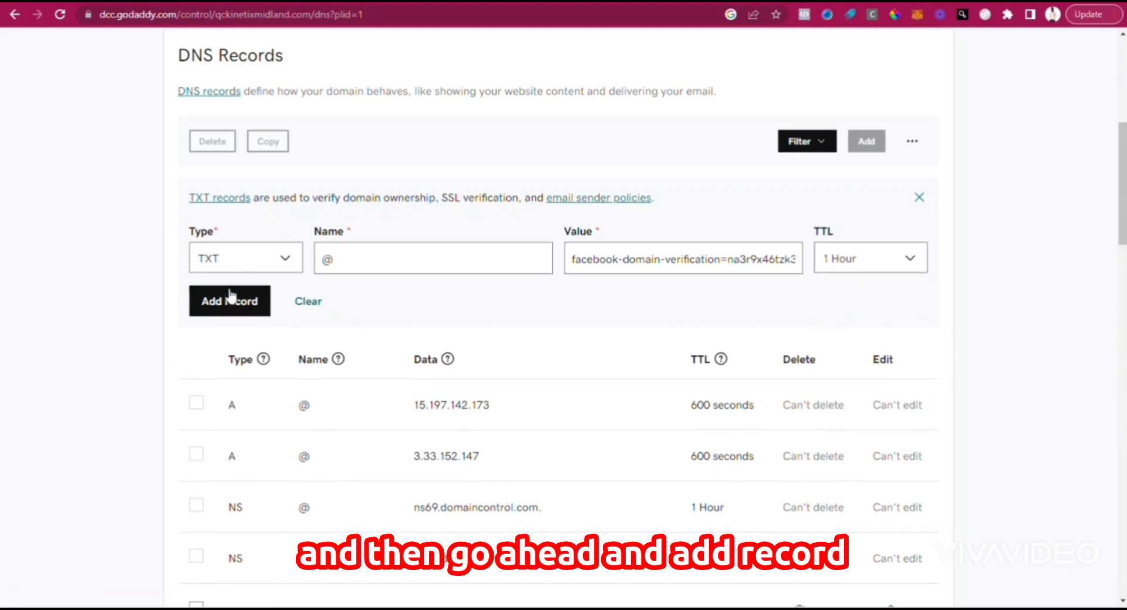
# Save the TXT record, confirm it in the DNS list, and return to Meta's verification page
pyautogui.click(226, 309)
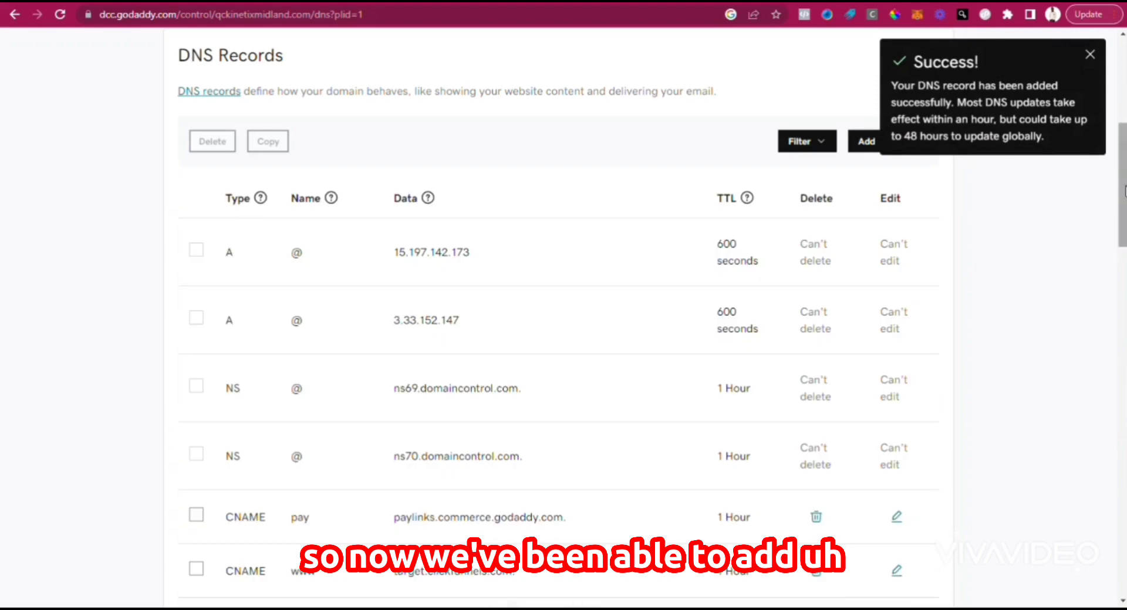
pyautogui.moveTo(1123, 189); pyautogui.dragTo(1123, 291)
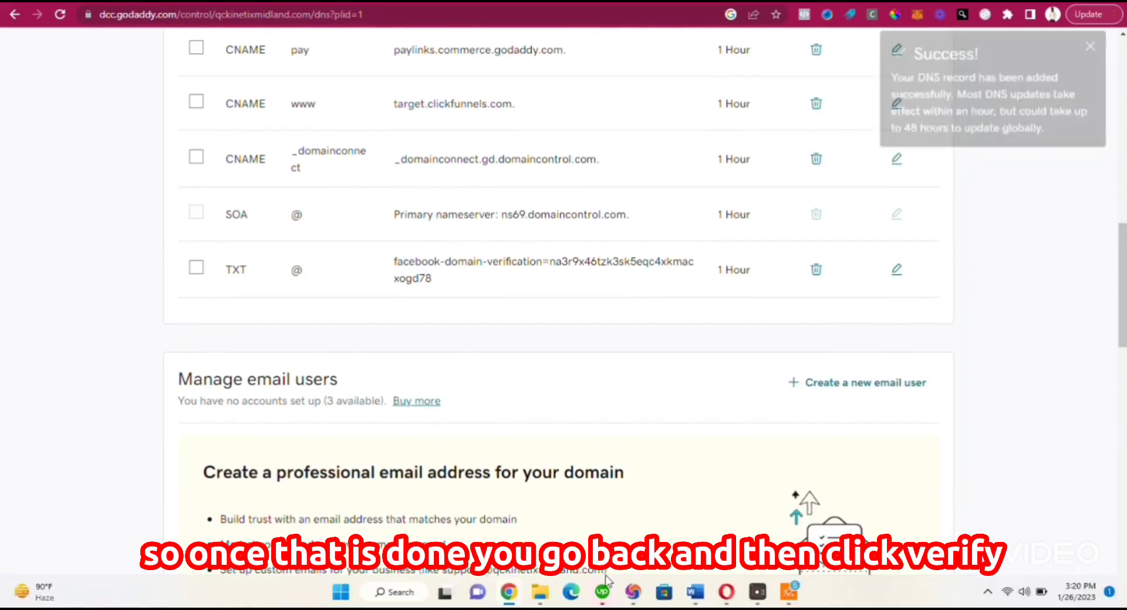
pyautogui.click(726, 593)
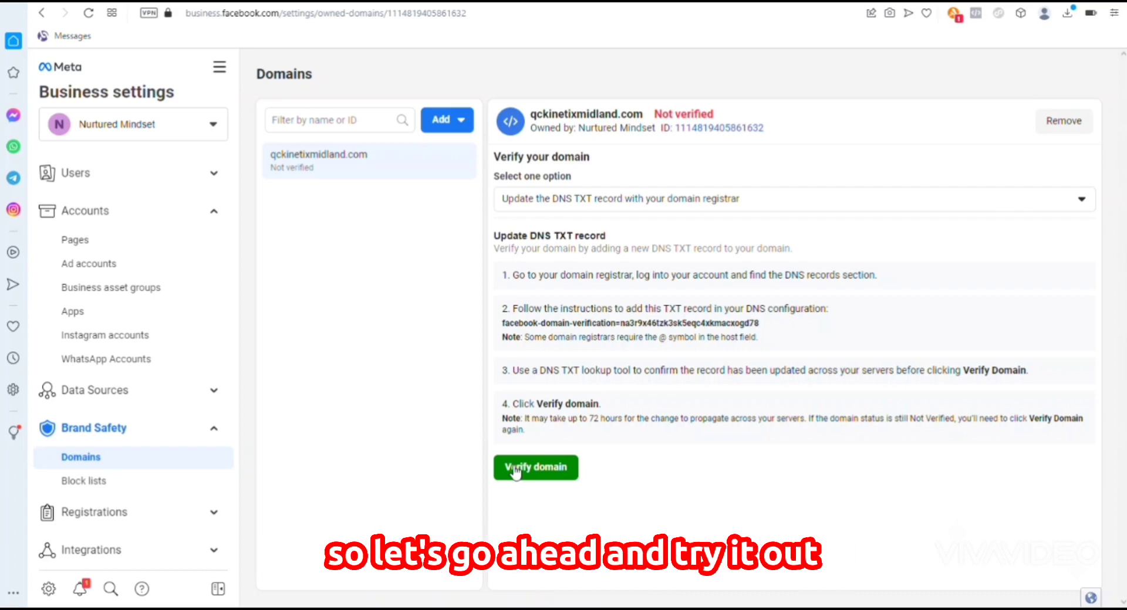
# Verify qckinetixmidland.com and dismiss the 'is verified!' confirmation
pyautogui.click(514, 469)
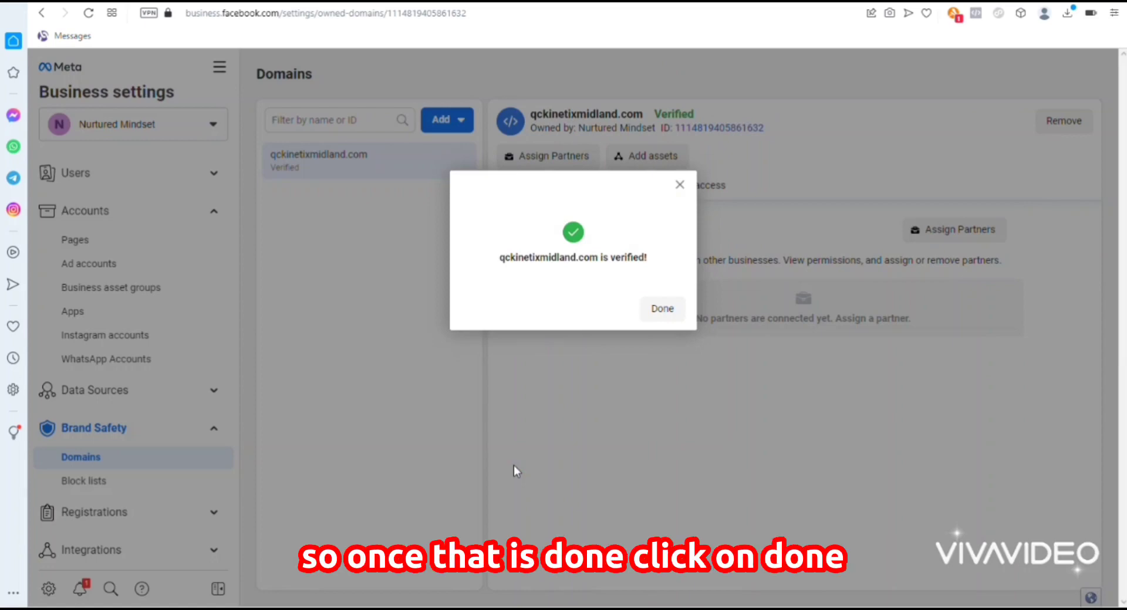
pyautogui.click(661, 308)
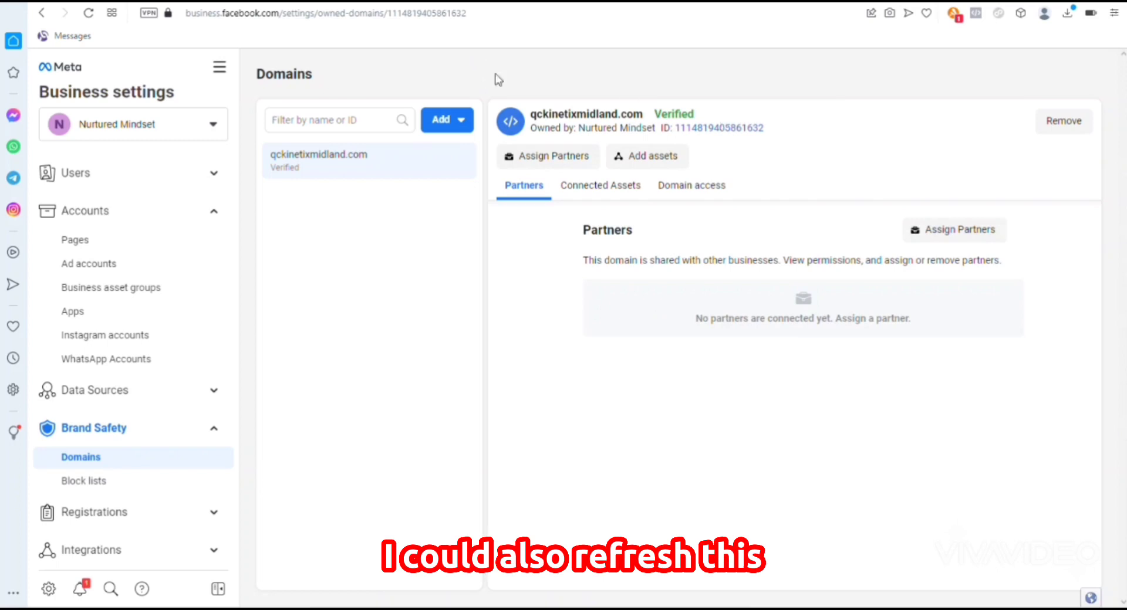
pyautogui.click(88, 17)
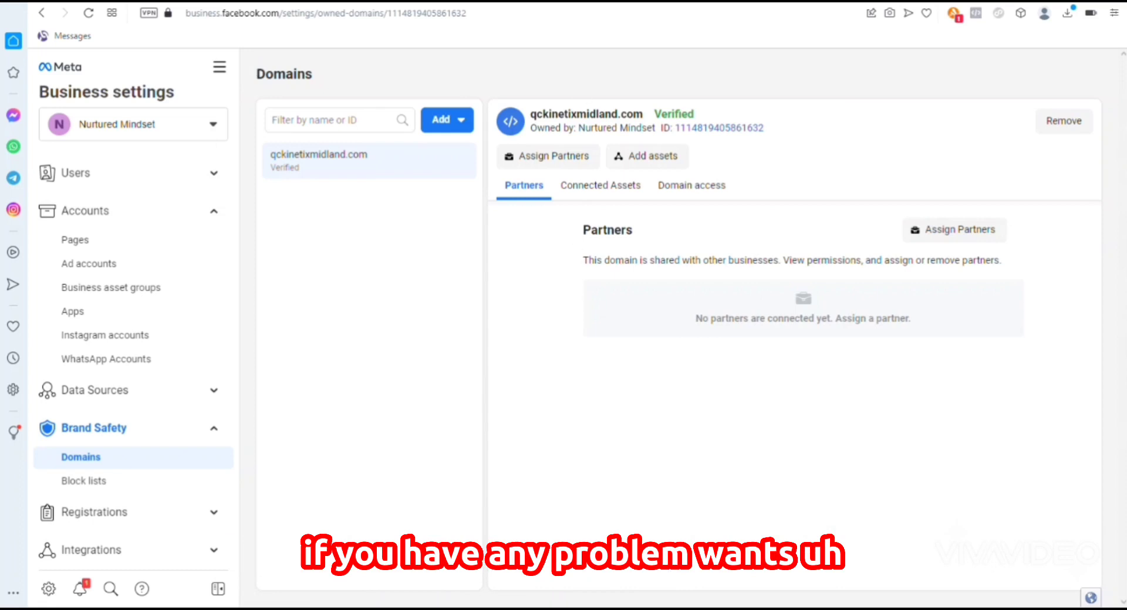
pyautogui.moveTo(563, 592)
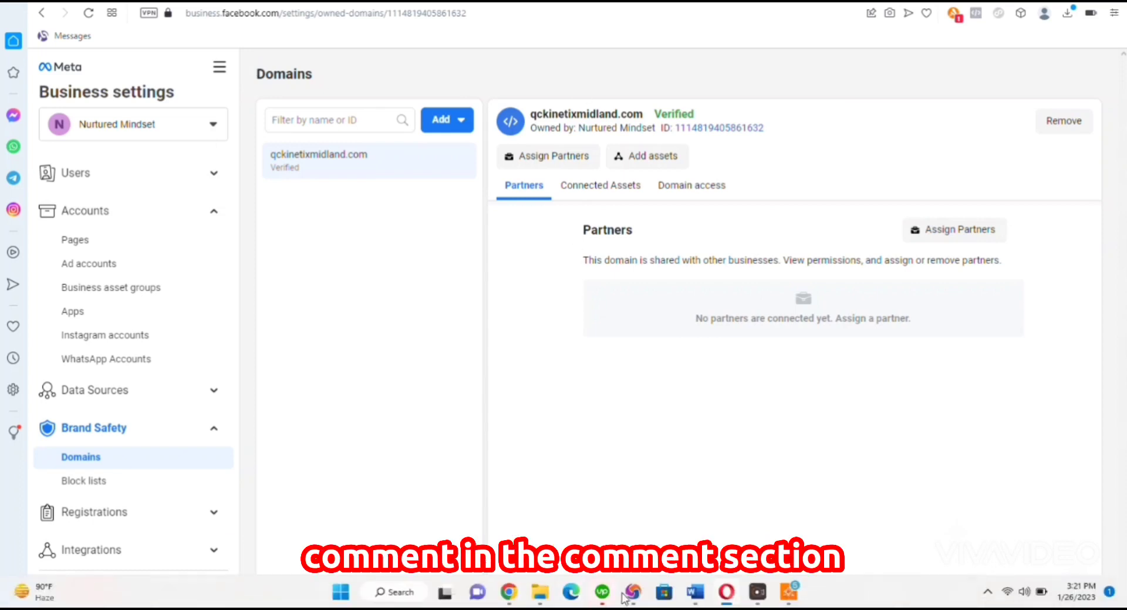
pyautogui.moveTo(626, 598)
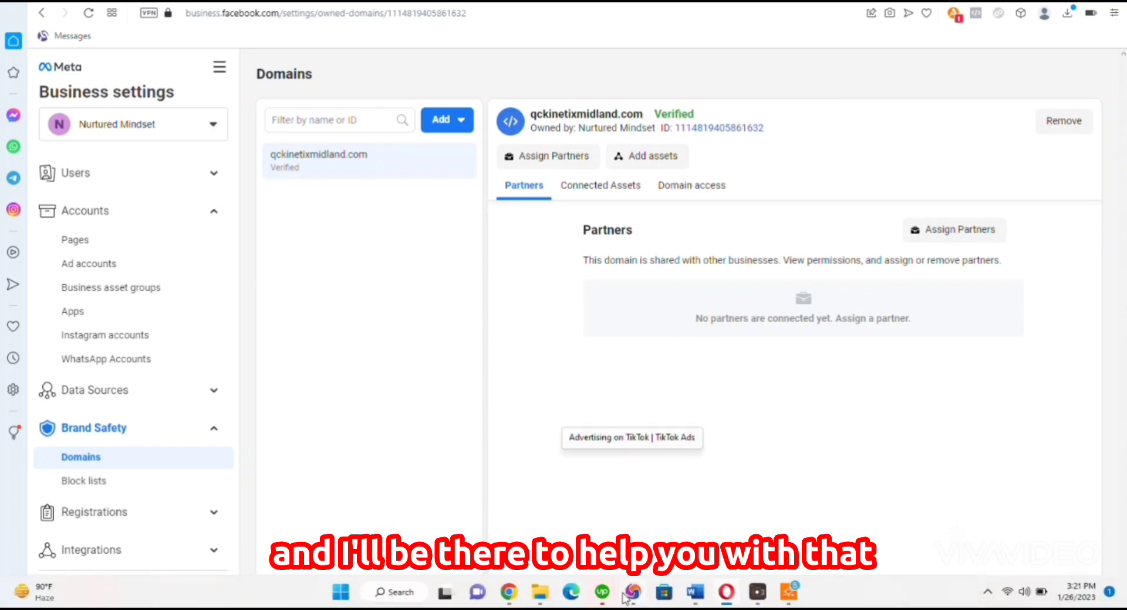